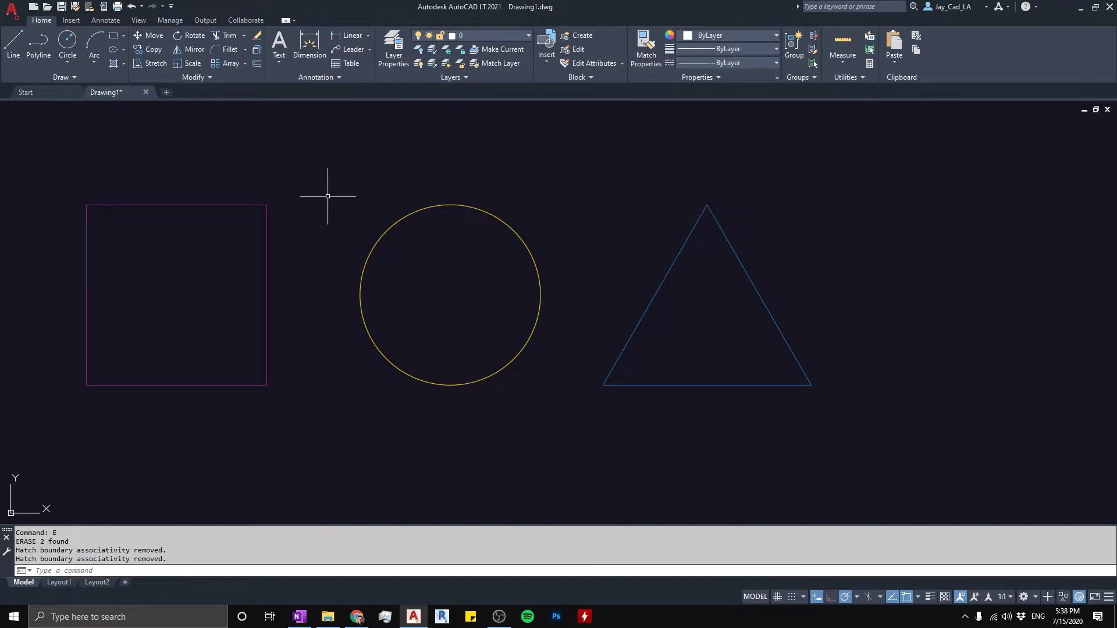
Step: Start a hatch and scroll down through the rows of the hatch pattern gallery
middle_drag(348, 298, 379, 294)
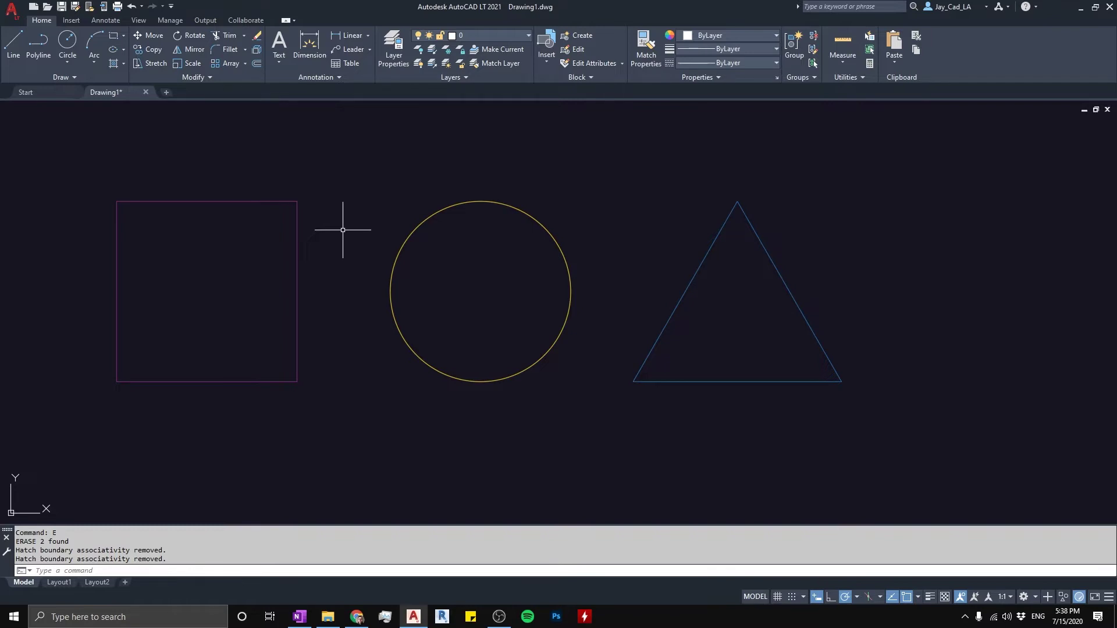
click(110, 62)
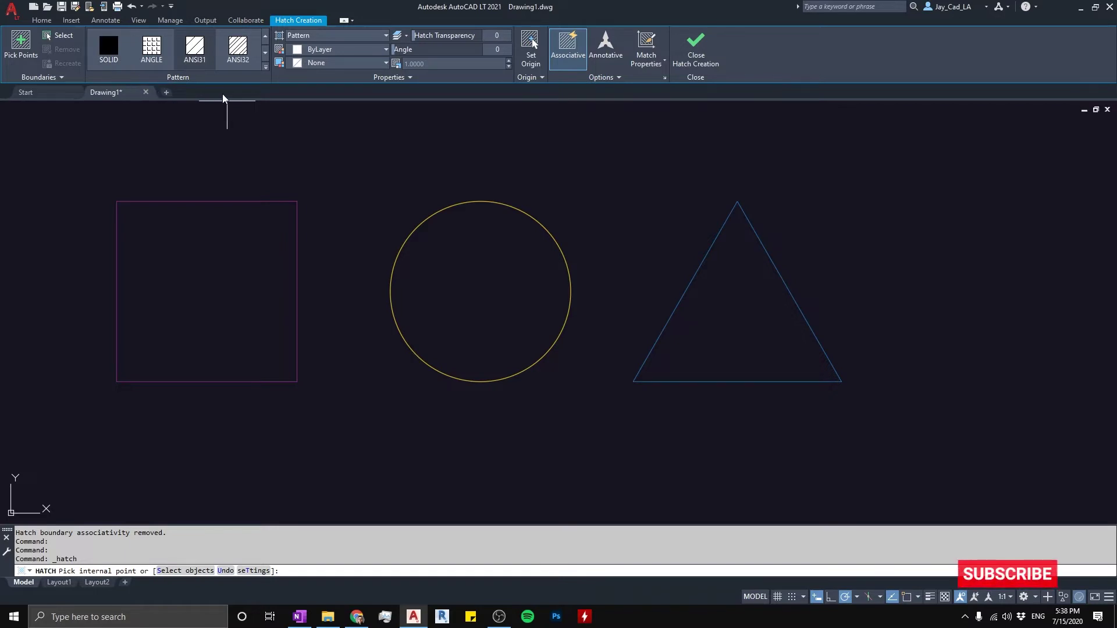
click(266, 53)
click(267, 53)
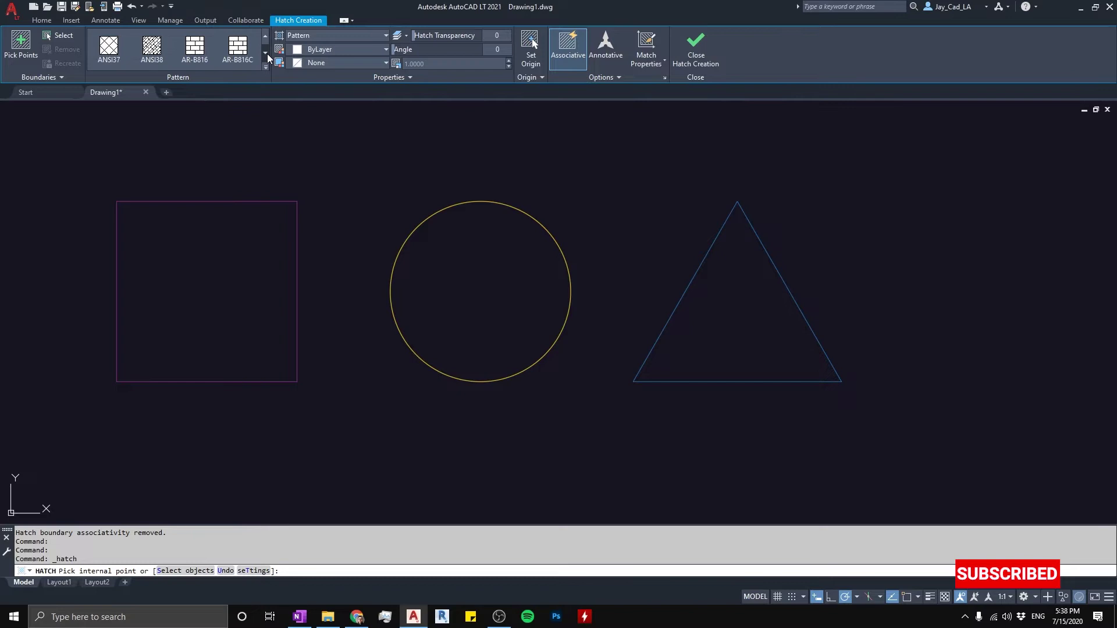
click(267, 53)
click(266, 53)
click(266, 53)
click(266, 53)
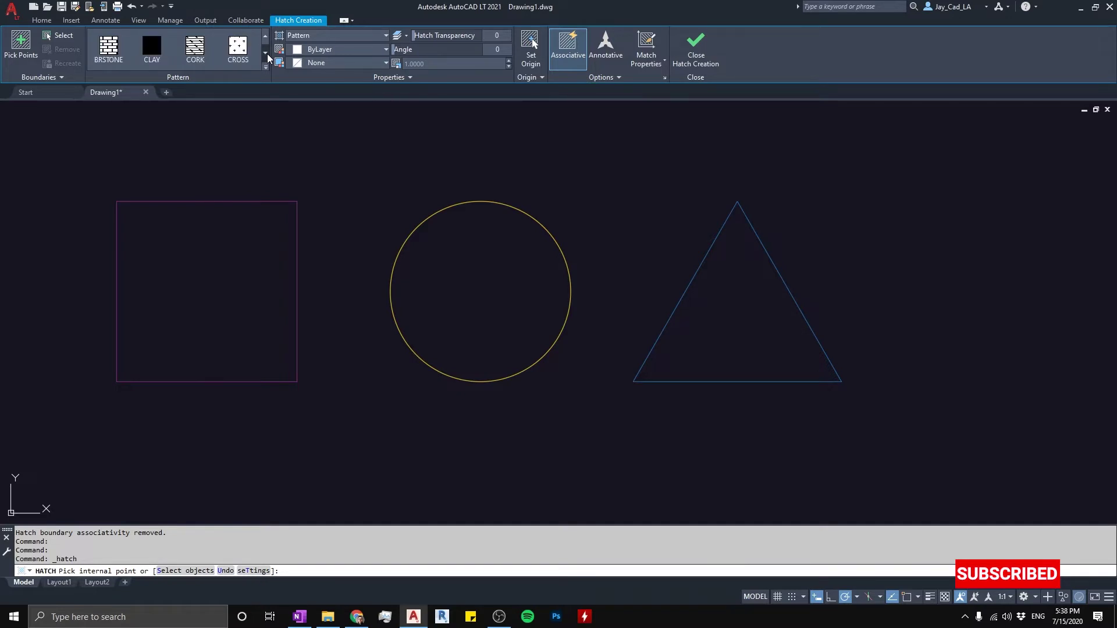
click(266, 53)
click(266, 52)
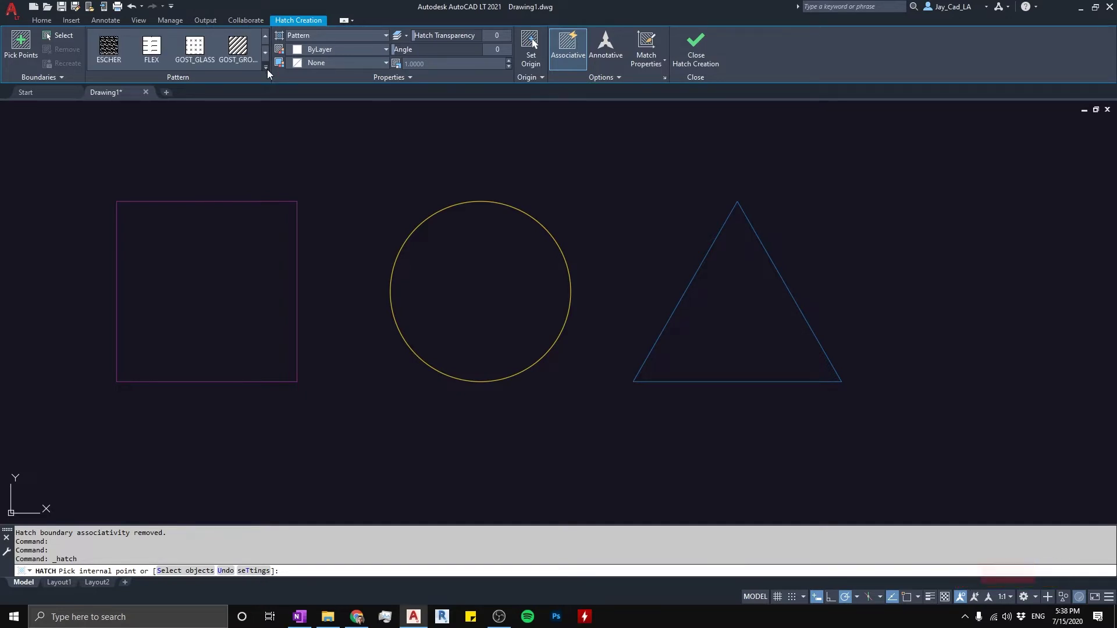
Step: Expand the full hatch pattern grid, enlarge it to see more patterns, then collapse it
click(266, 69)
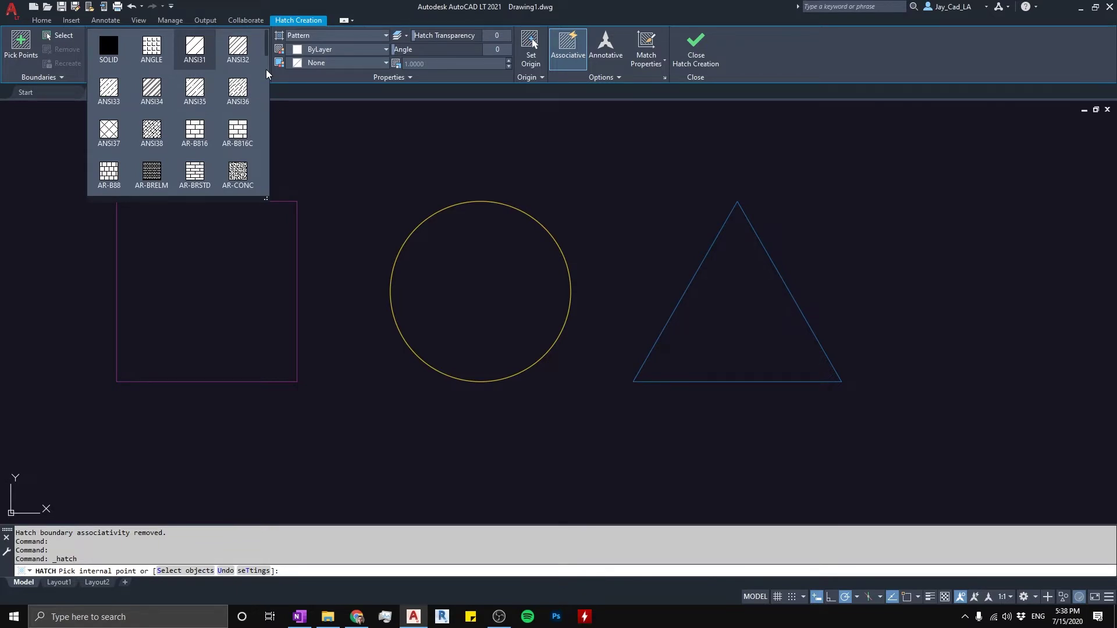
scroll(266, 45, down, 1)
mouse_move(267, 44)
mouse_down()
mouse_move(266, 173)
mouse_move(264, 41)
mouse_up()
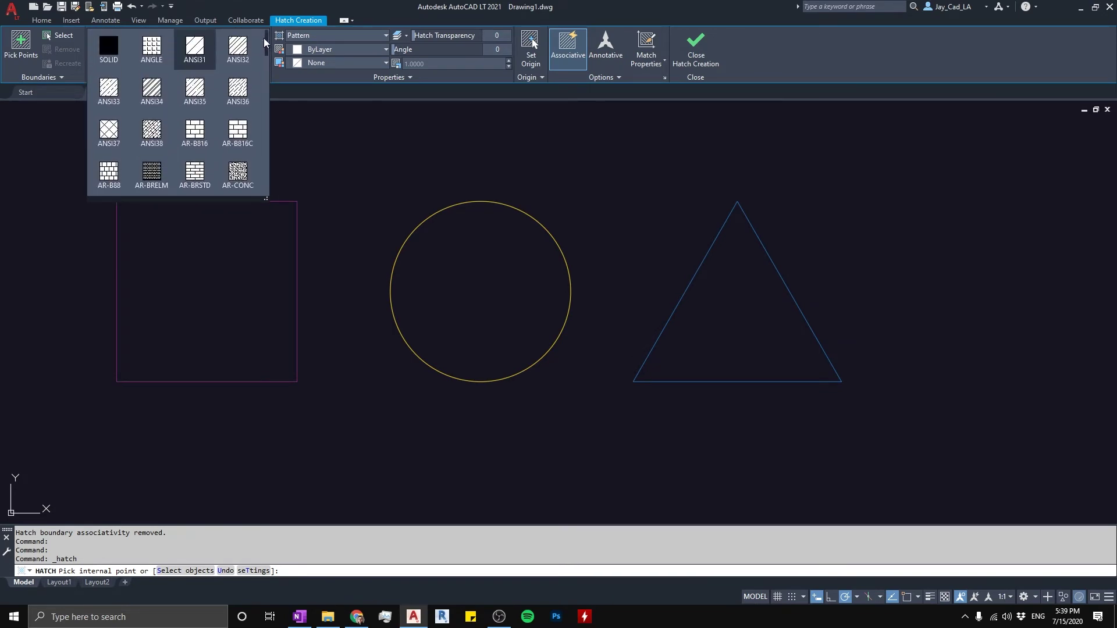
mouse_move(265, 200)
mouse_down()
mouse_move(324, 224)
mouse_move(906, 339)
mouse_move(946, 298)
mouse_move(919, 268)
mouse_move(1013, 270)
mouse_move(616, 250)
mouse_move(211, 259)
mouse_up()
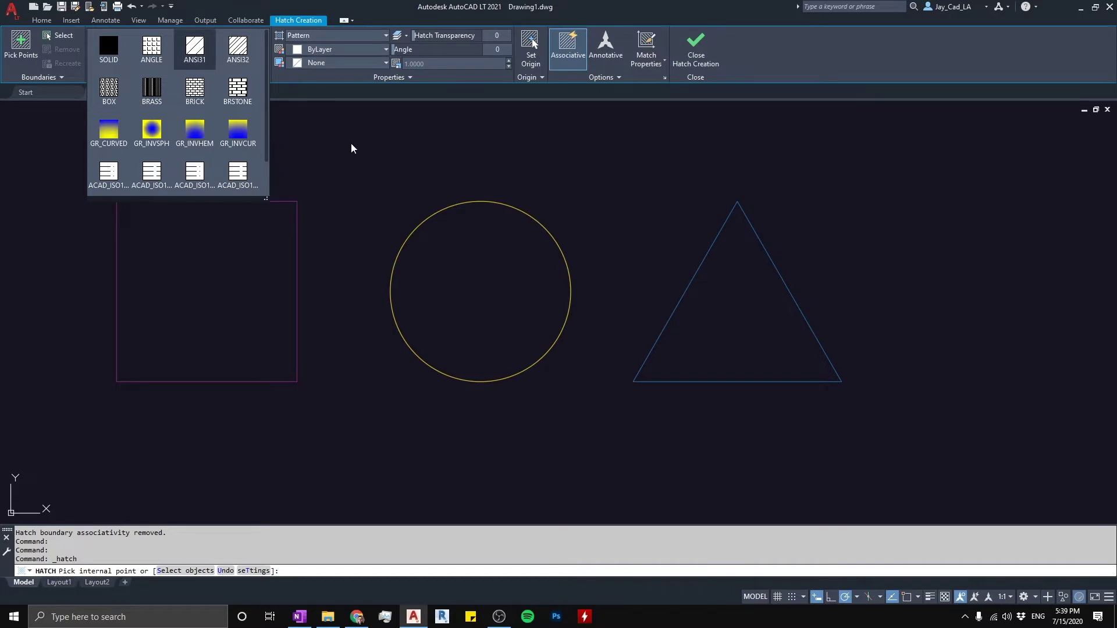
click(299, 92)
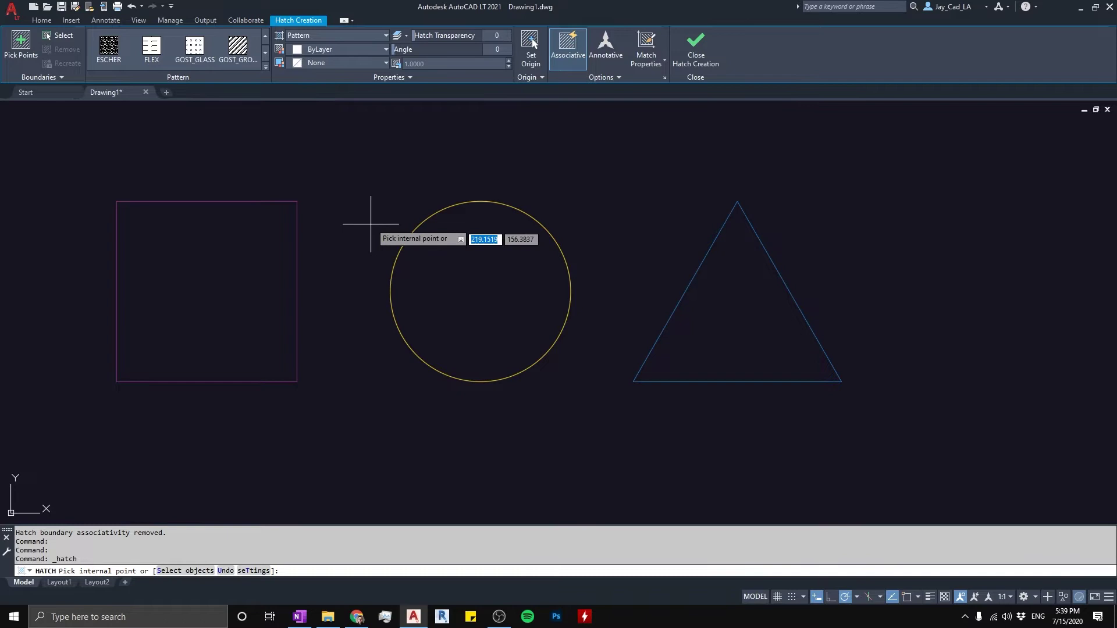
Step: Return the gallery to its first row and fill the square with the ANSI31 pattern
click(265, 36)
click(265, 36)
click(265, 36)
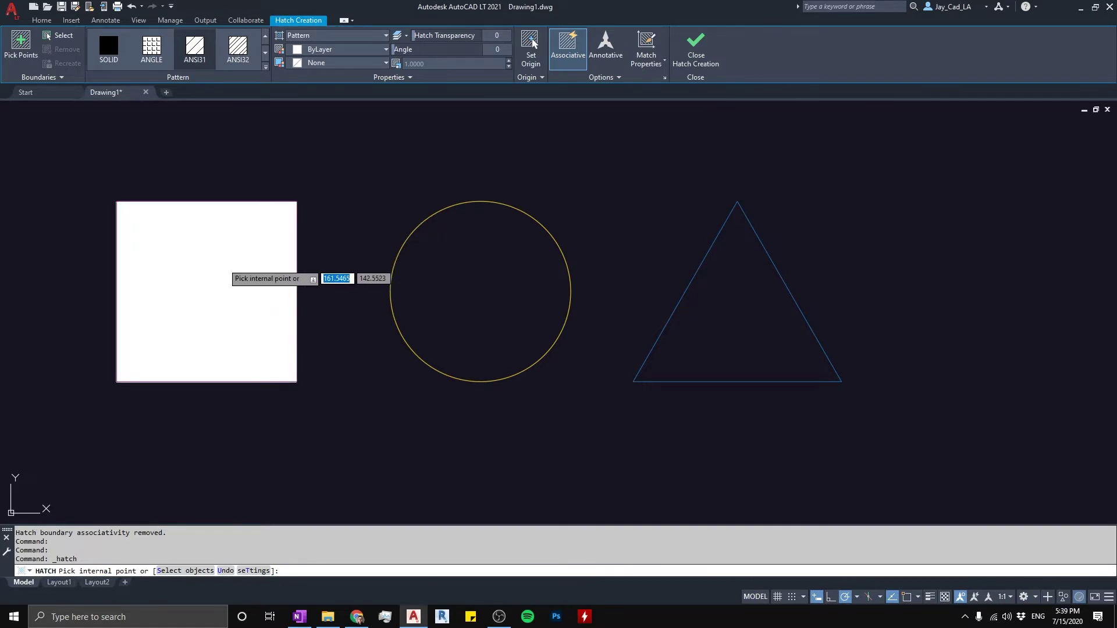
click(207, 263)
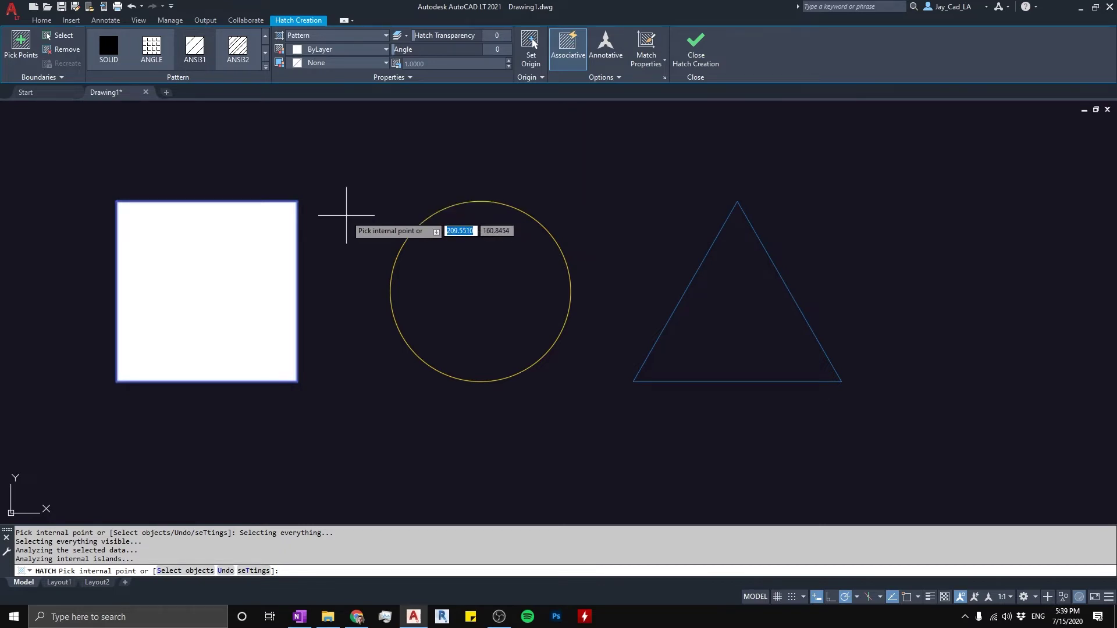
click(196, 57)
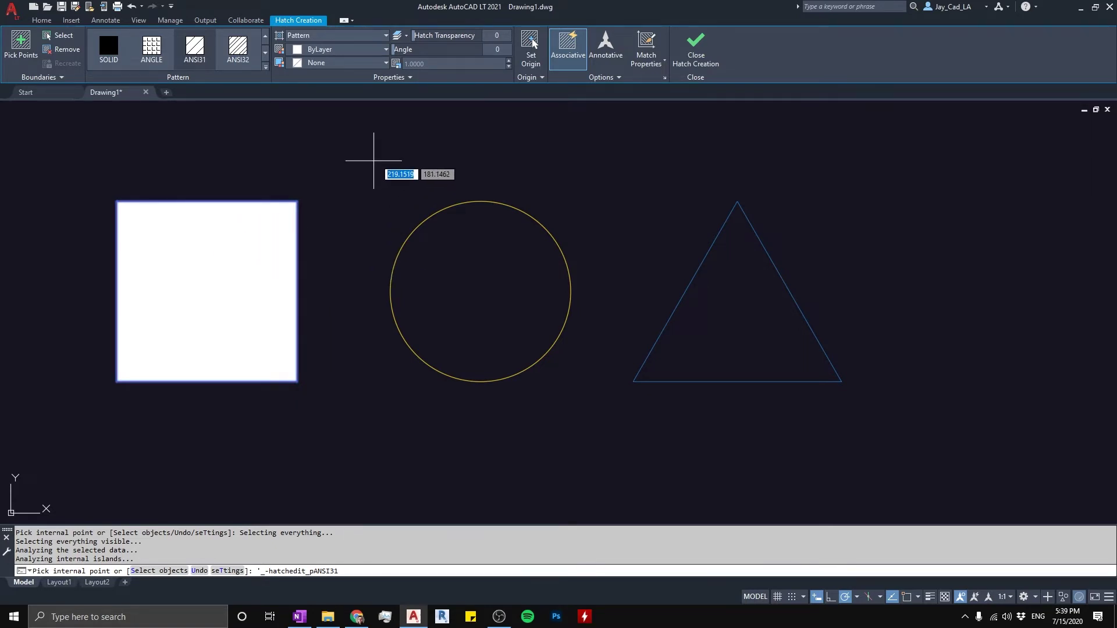
Step: Set the hatch pattern scale to 8 and finish the square's hatch
click(435, 64)
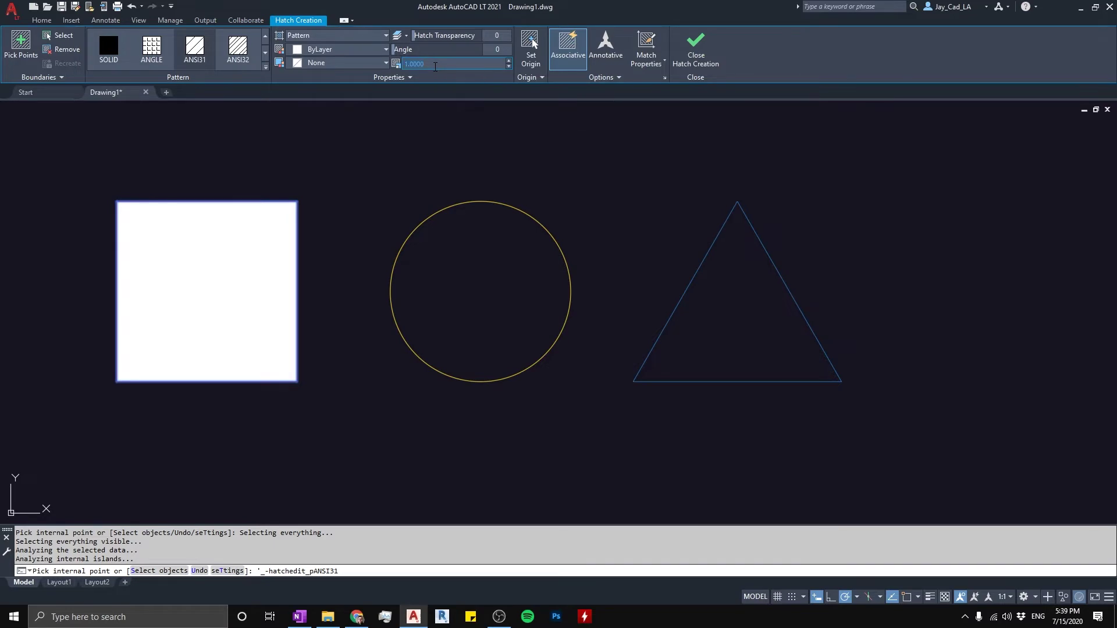
text(8)
key(Return)
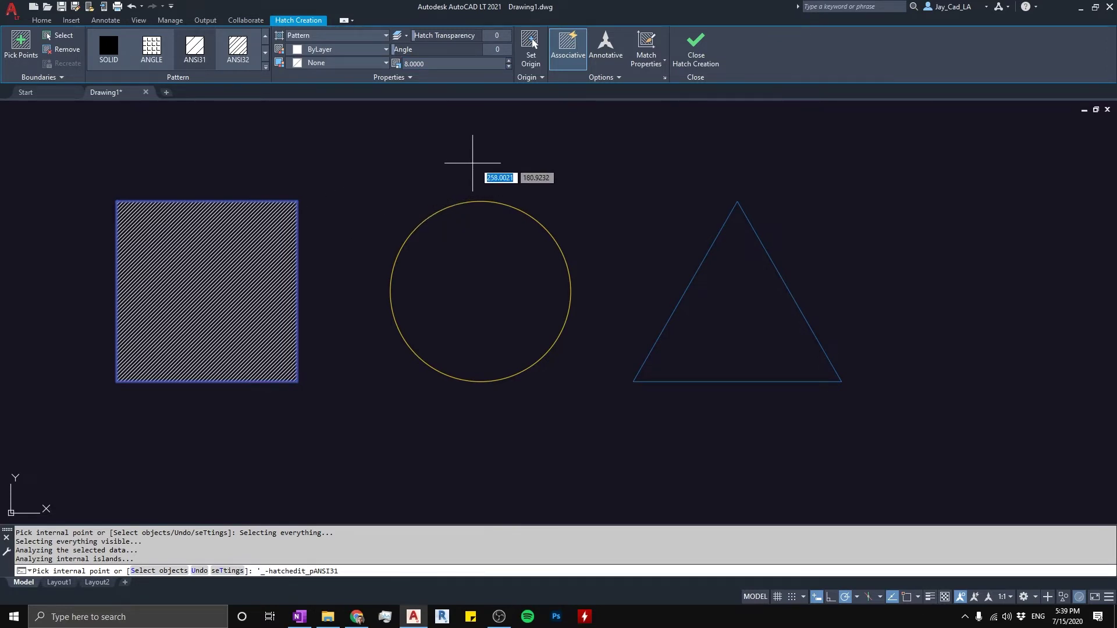
click(697, 56)
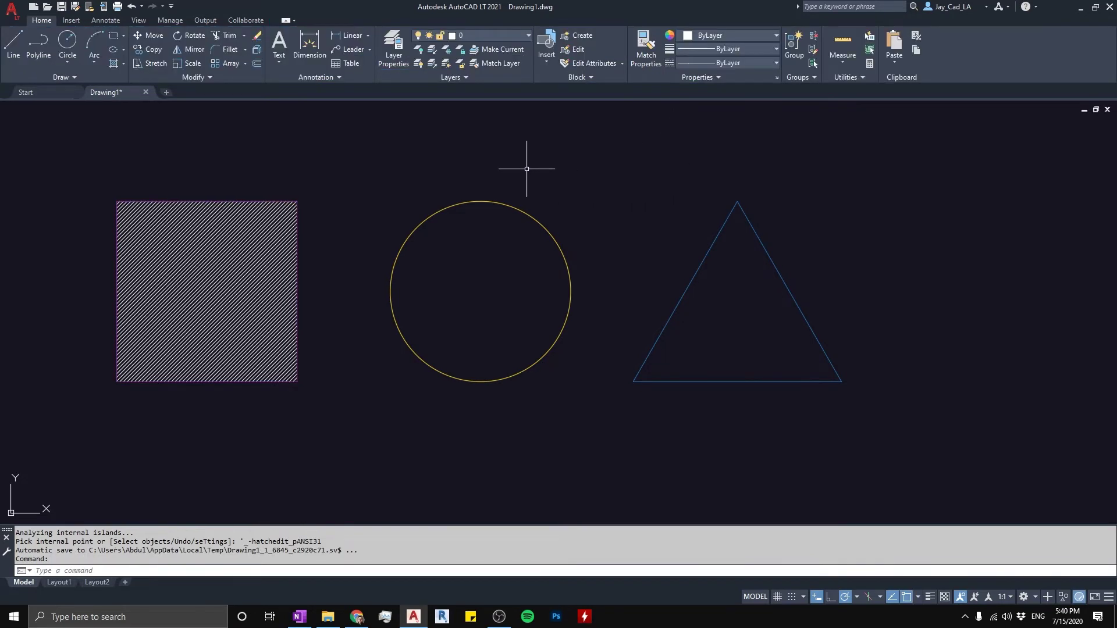
Step: Hatch the circle with the same ANSI31 pattern and finish it
click(111, 63)
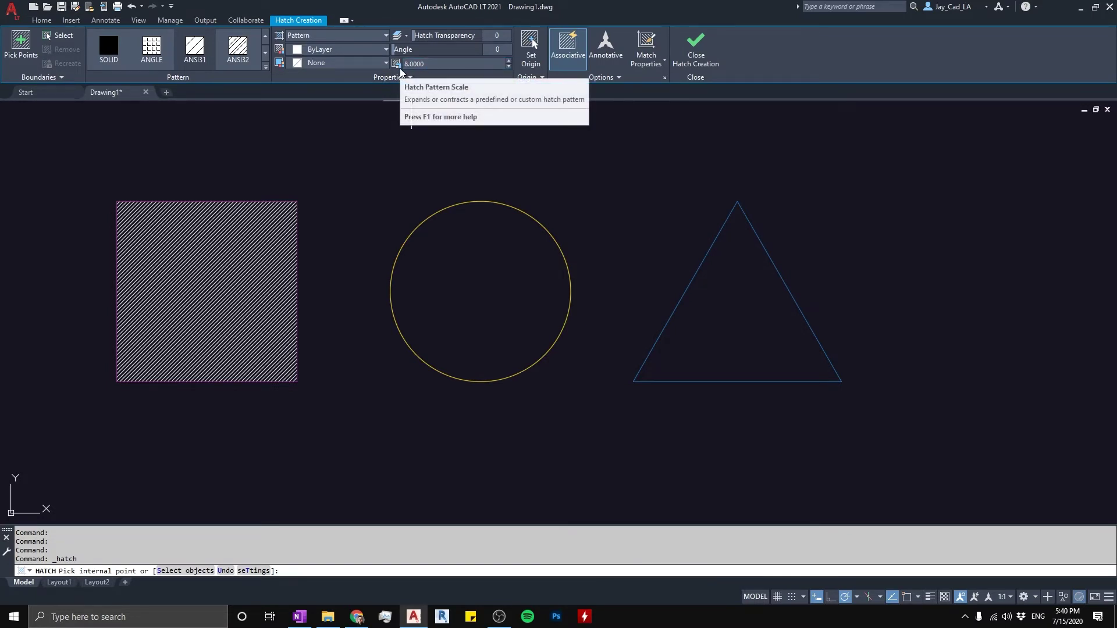
click(463, 278)
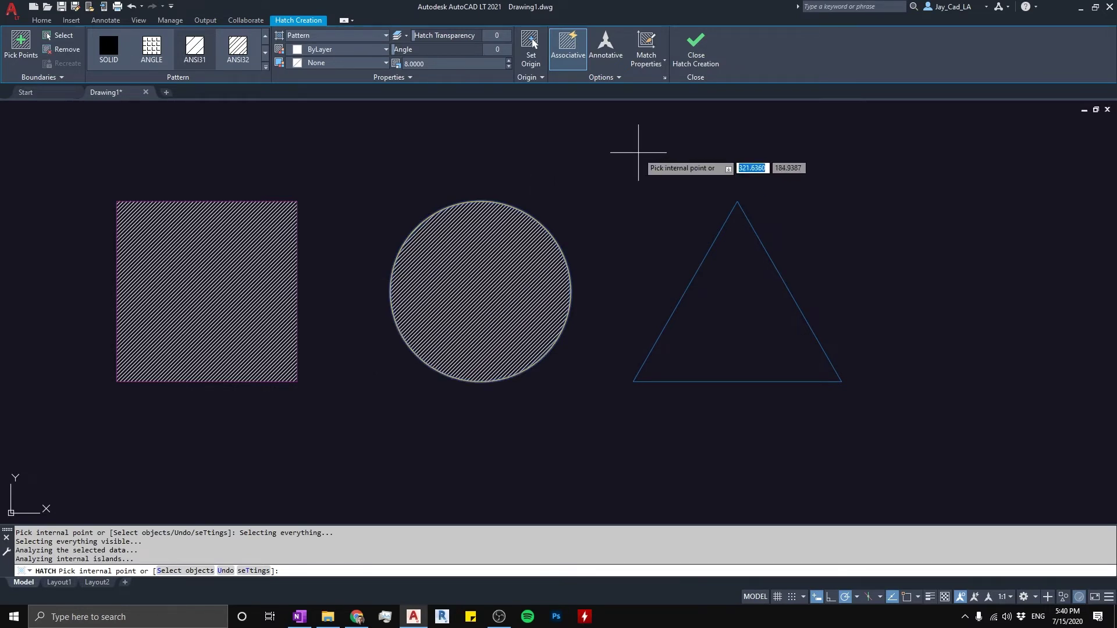
click(696, 47)
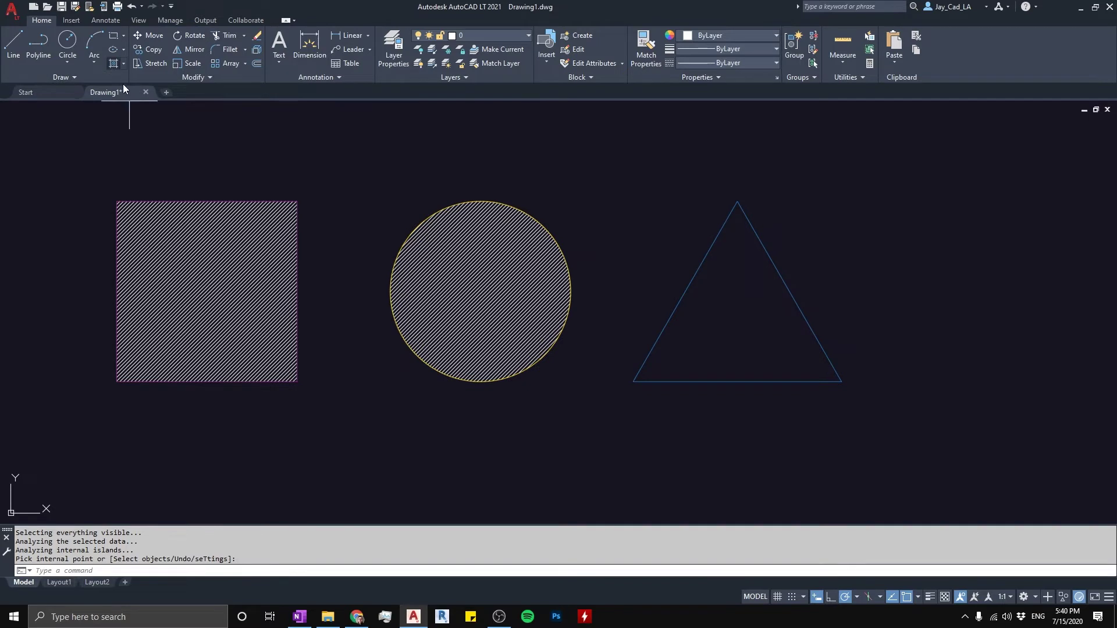
Step: Hatch the triangle with the ANSI32 pattern and finish it
click(114, 62)
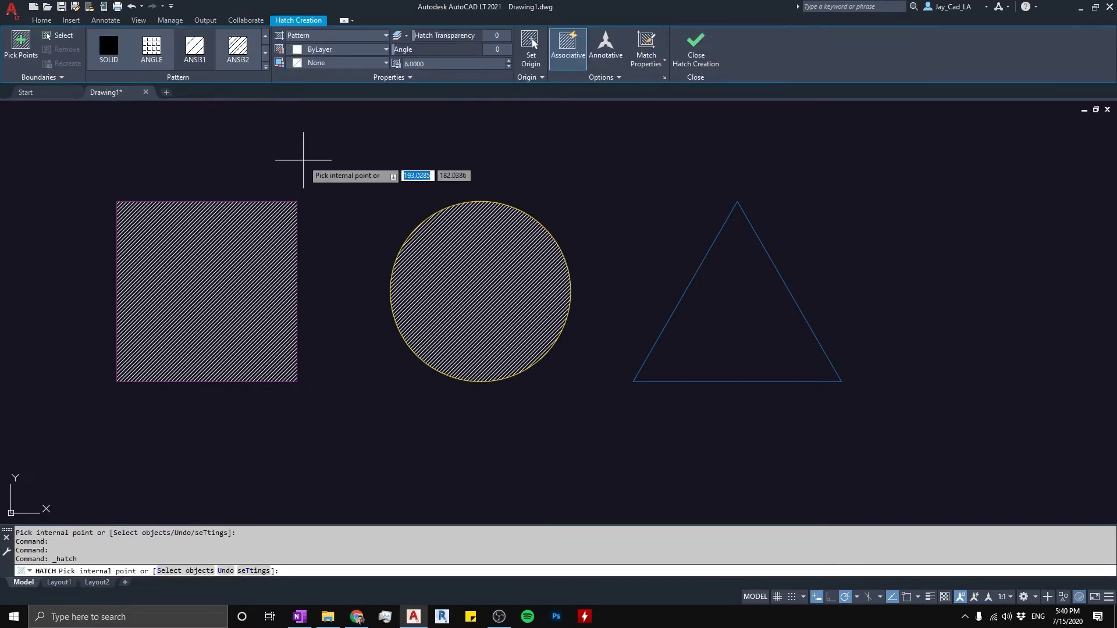
click(244, 51)
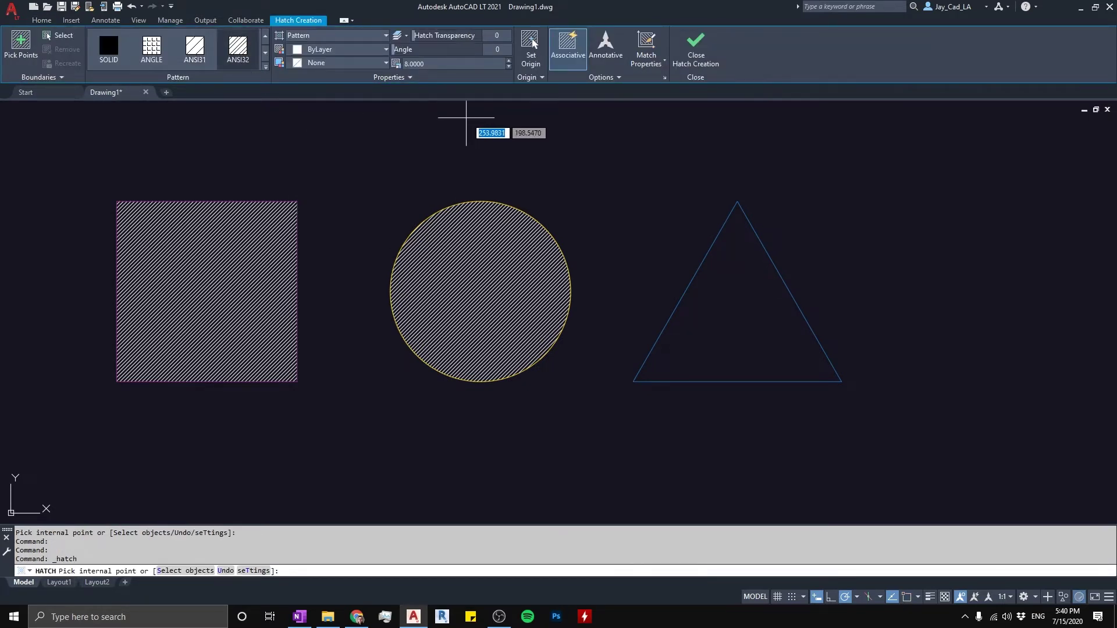
click(734, 282)
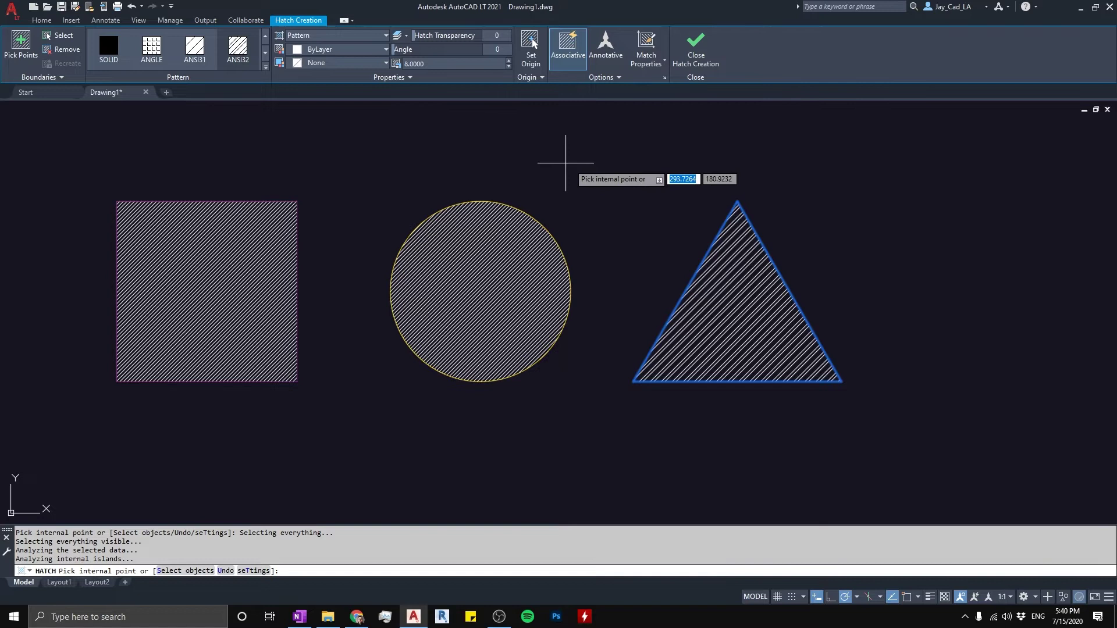
click(695, 56)
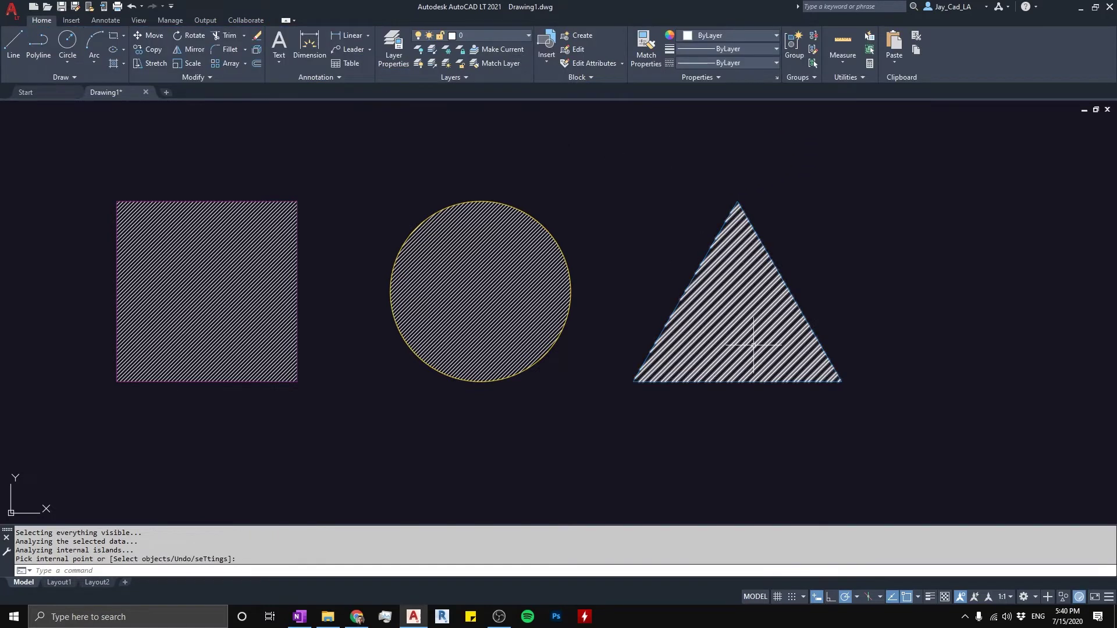
Step: Delete the hatches in the triangle, circle and square, then start HATCH again with H
click(704, 265)
click(541, 332)
click(228, 271)
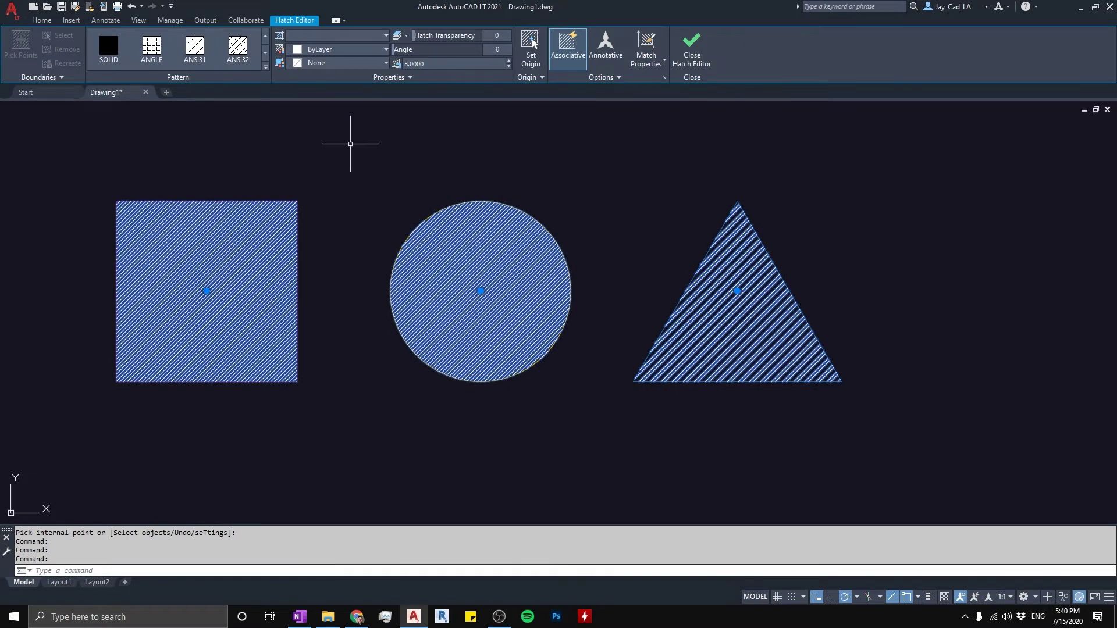
key(Delete)
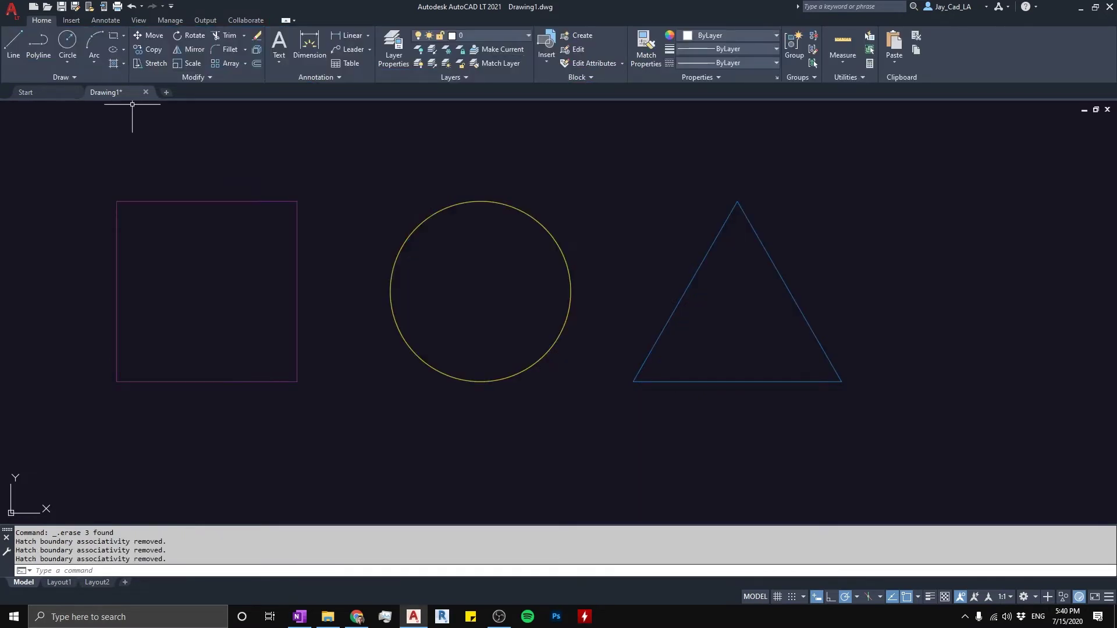
text(h)
key(Return)
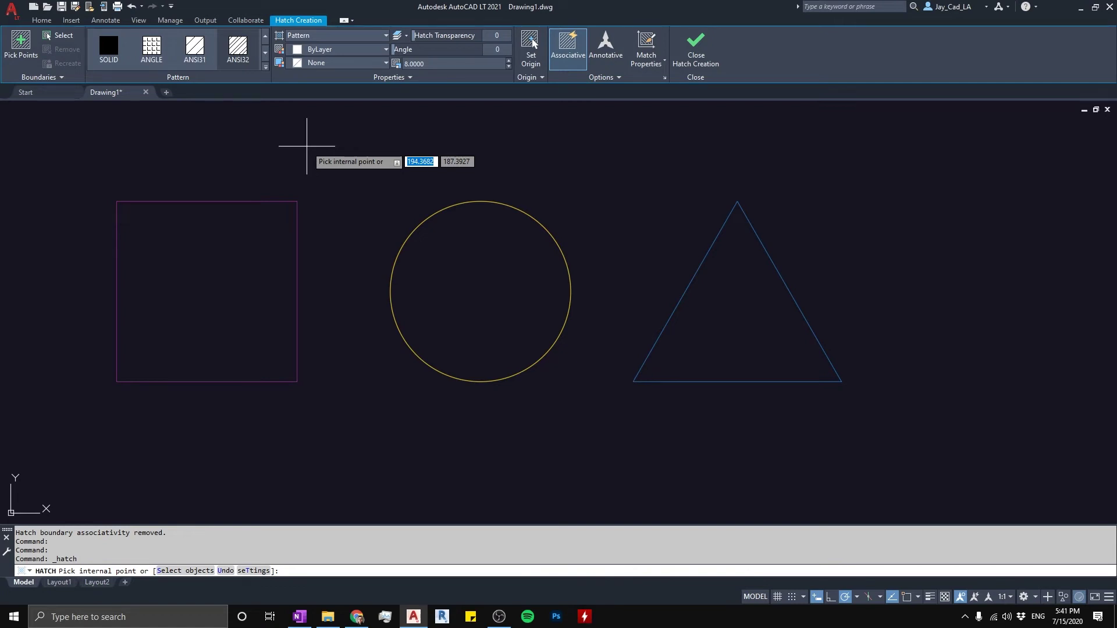
Step: Fill the square with the SOLID hatch type and finish, then repeat HATCH
click(110, 58)
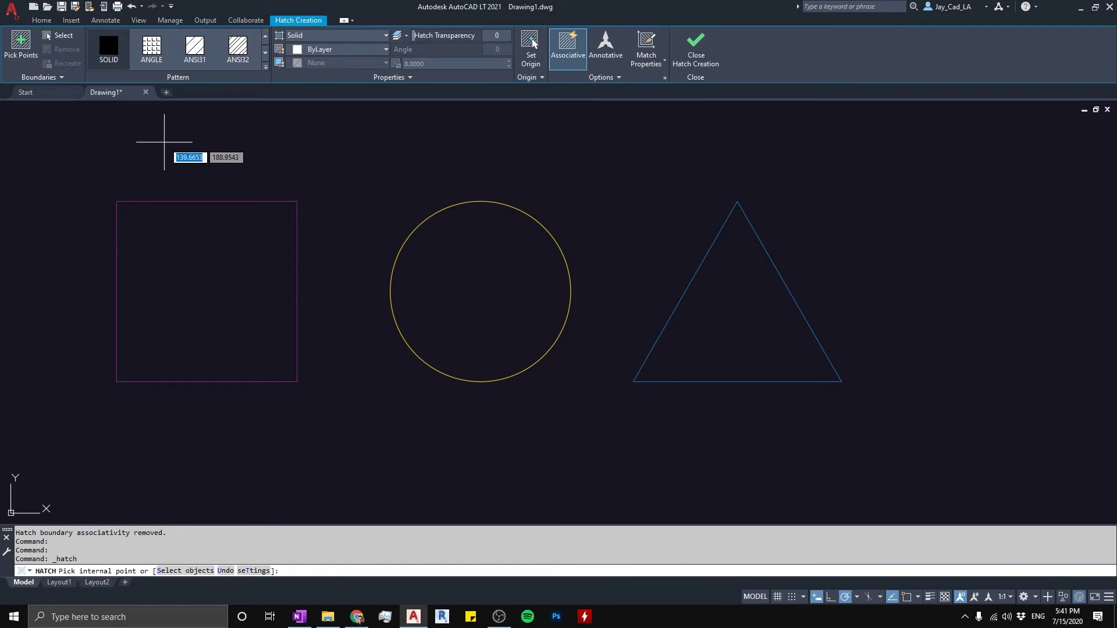
click(209, 259)
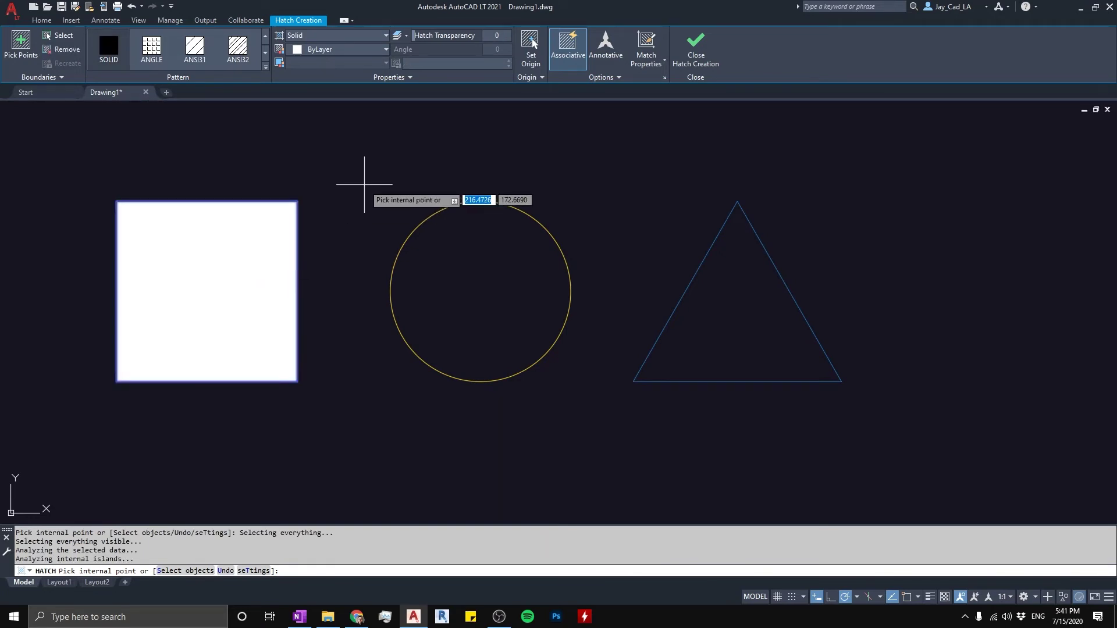
click(695, 50)
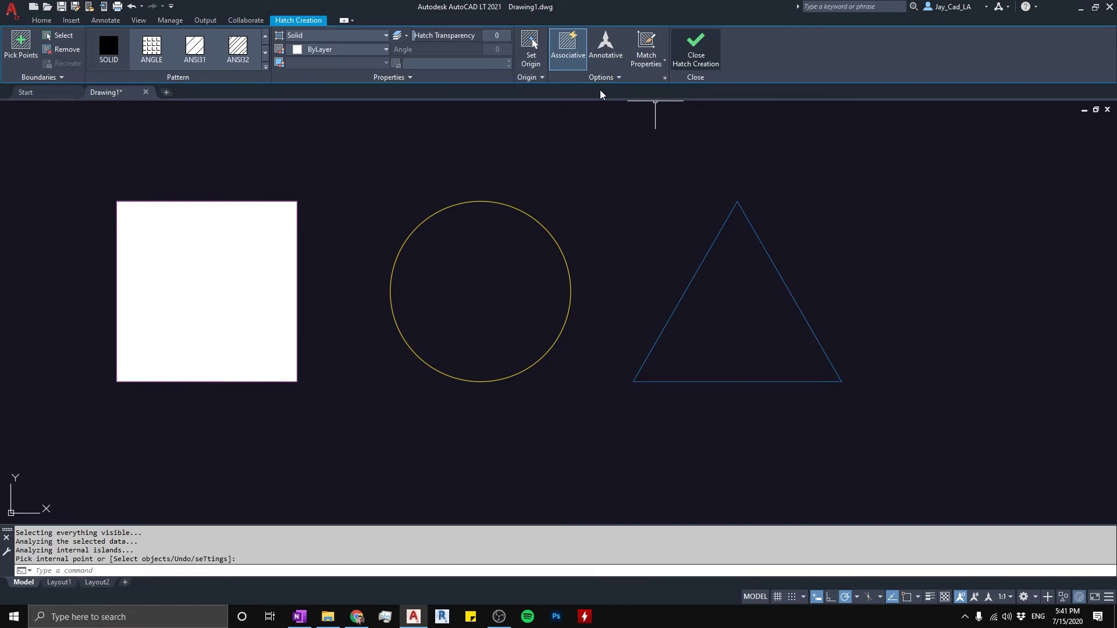
key(Return)
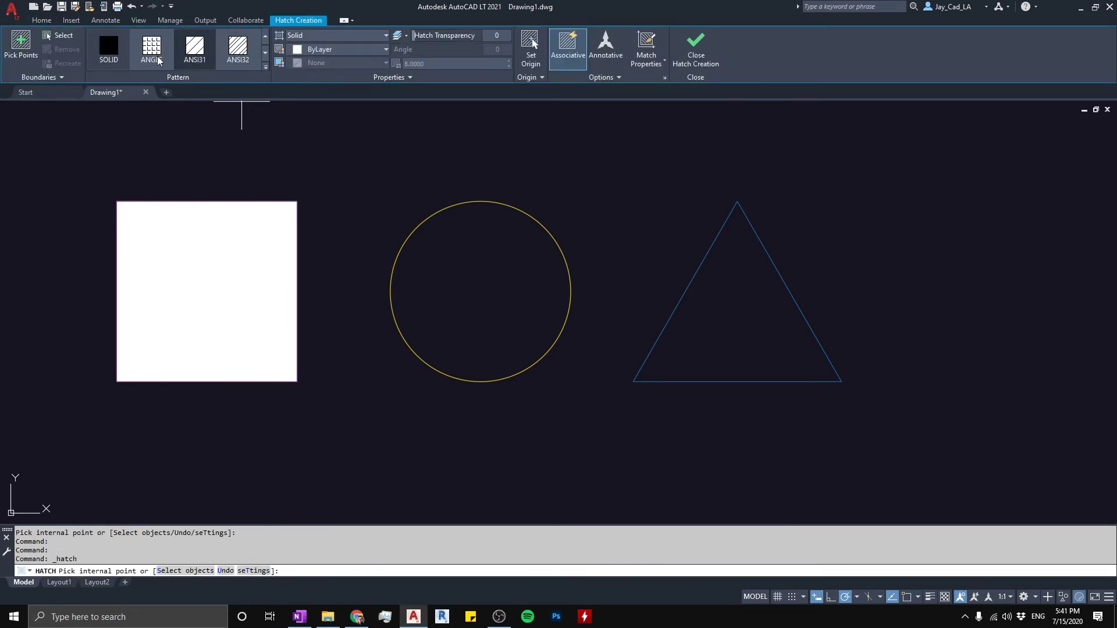
Step: Pick EARTH from the enlarged pattern gallery and apply it inside the circle
click(266, 69)
scroll(269, 108, down, 1)
scroll(269, 109, up, 1)
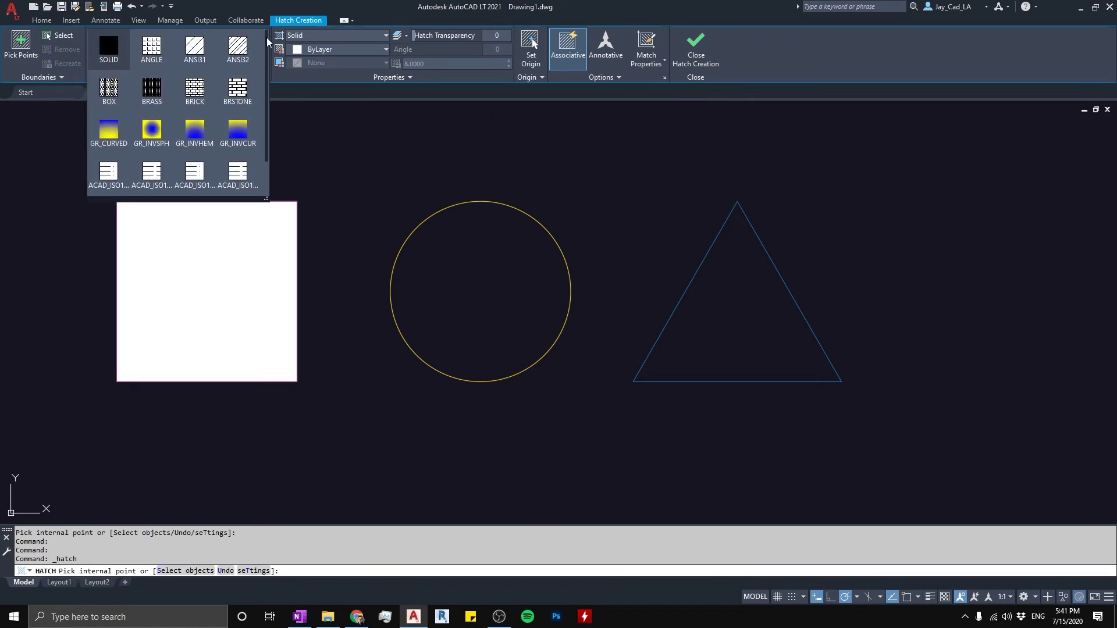
mouse_move(266, 199)
mouse_down()
mouse_move(1000, 292)
mouse_move(1107, 280)
mouse_move(1107, 269)
mouse_up()
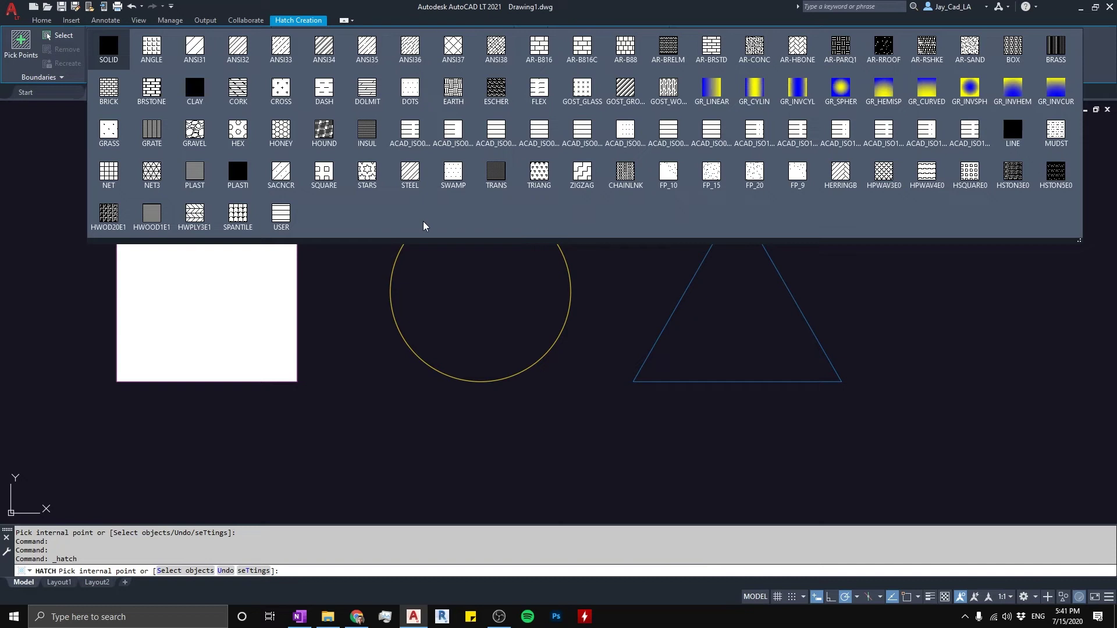
click(454, 92)
click(469, 267)
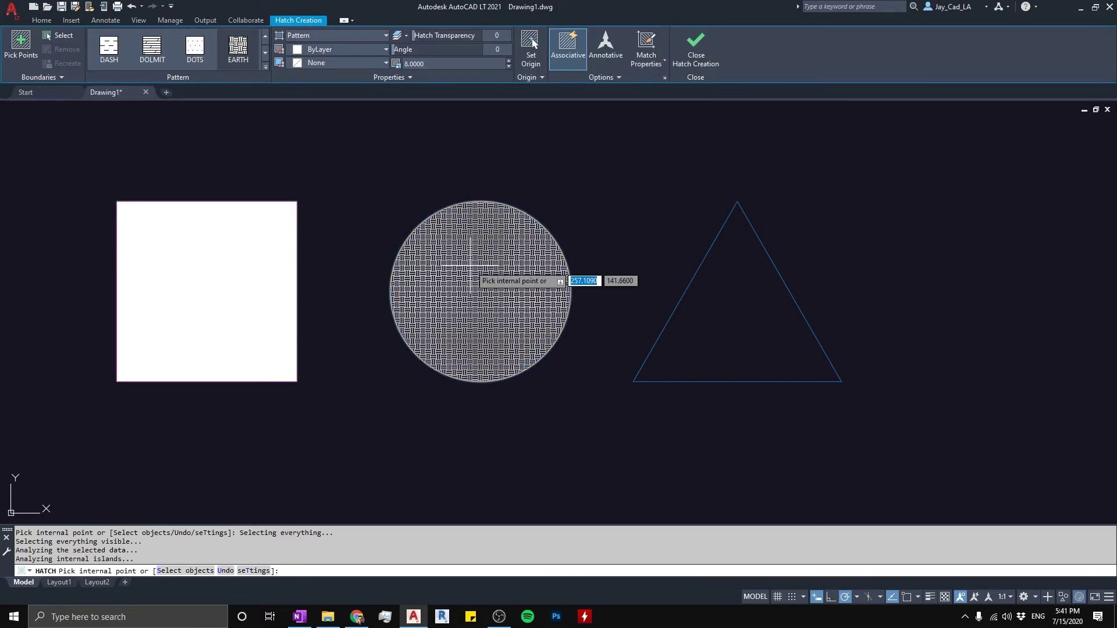
click(713, 58)
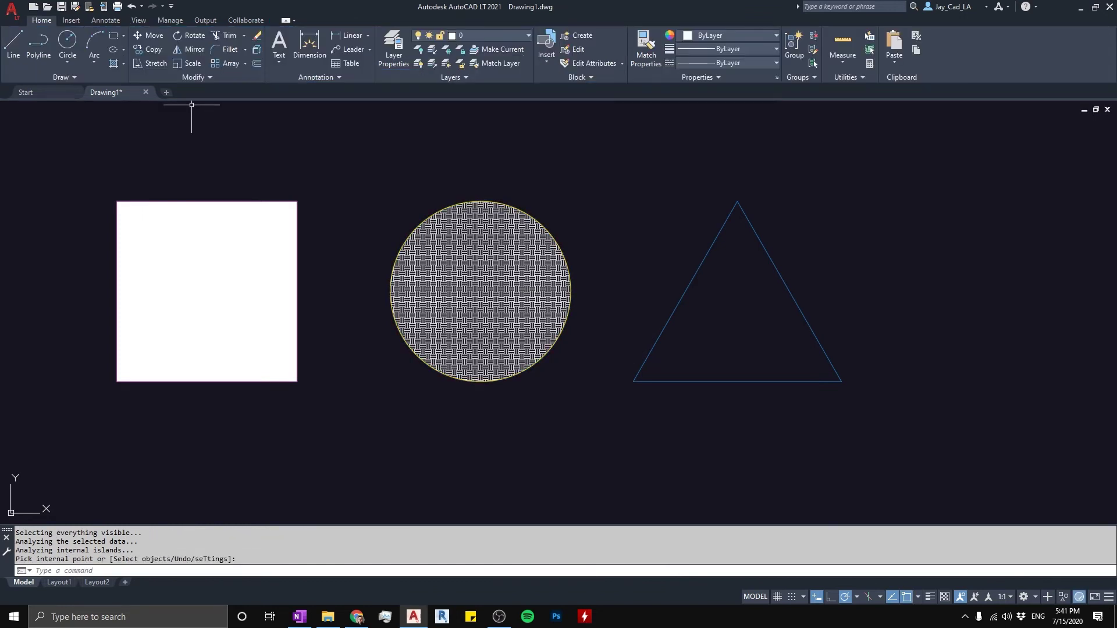
Step: Apply the GR_SPHER spherical gradient inside the triangle
click(114, 62)
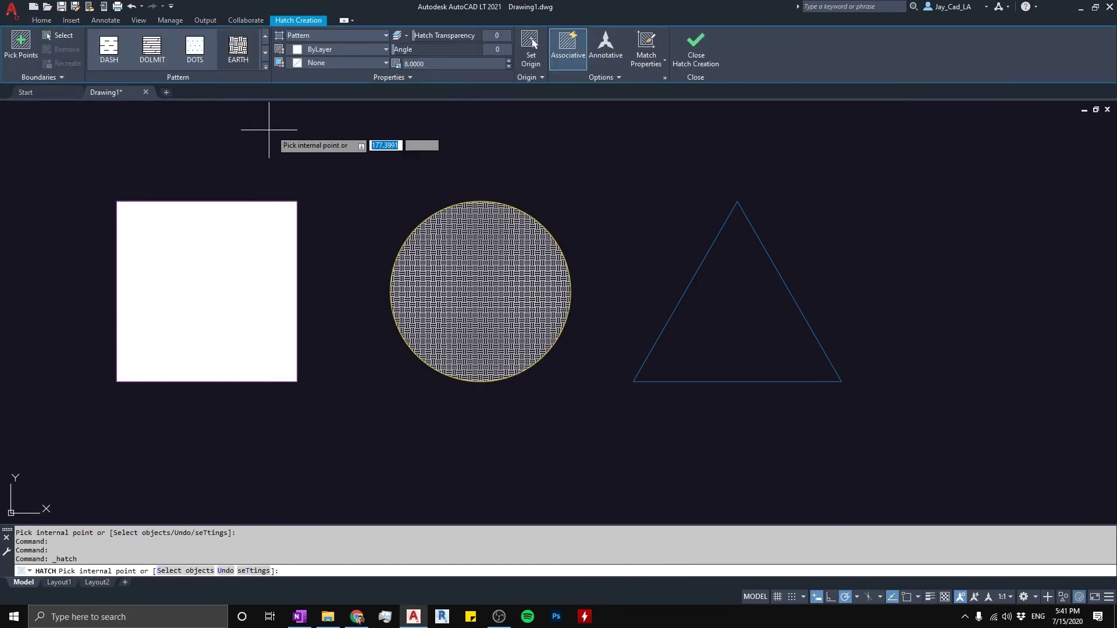
click(266, 68)
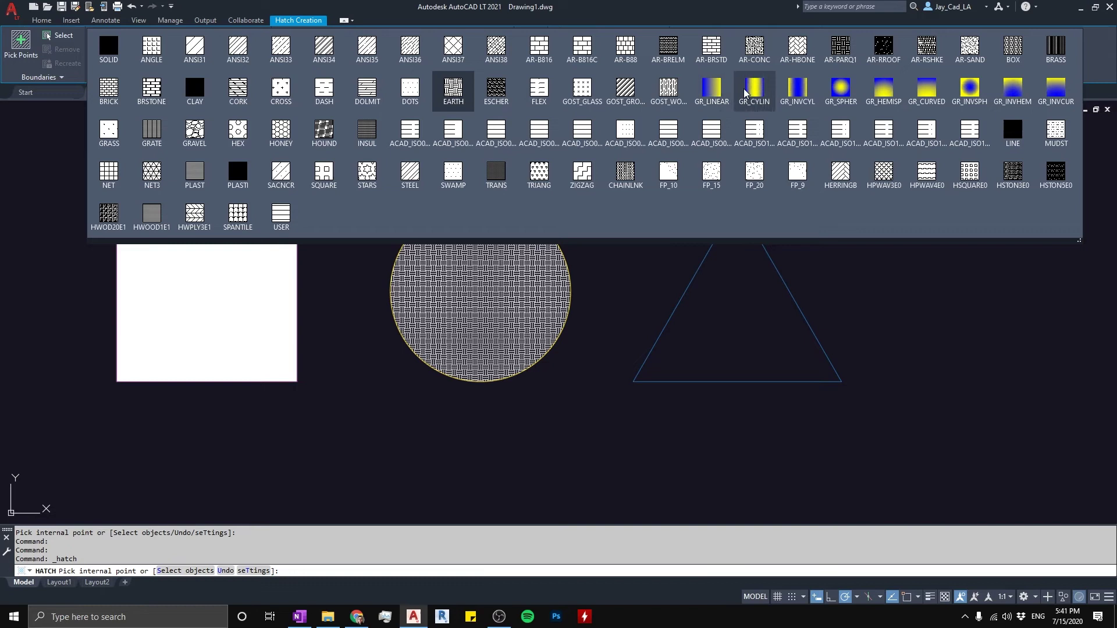
click(846, 93)
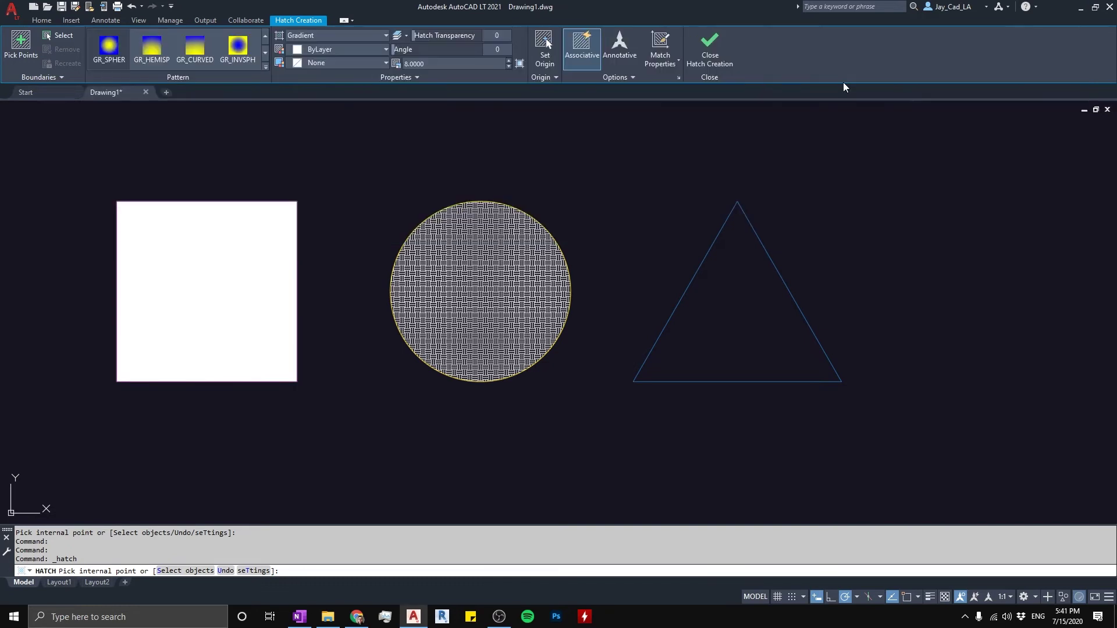
click(734, 301)
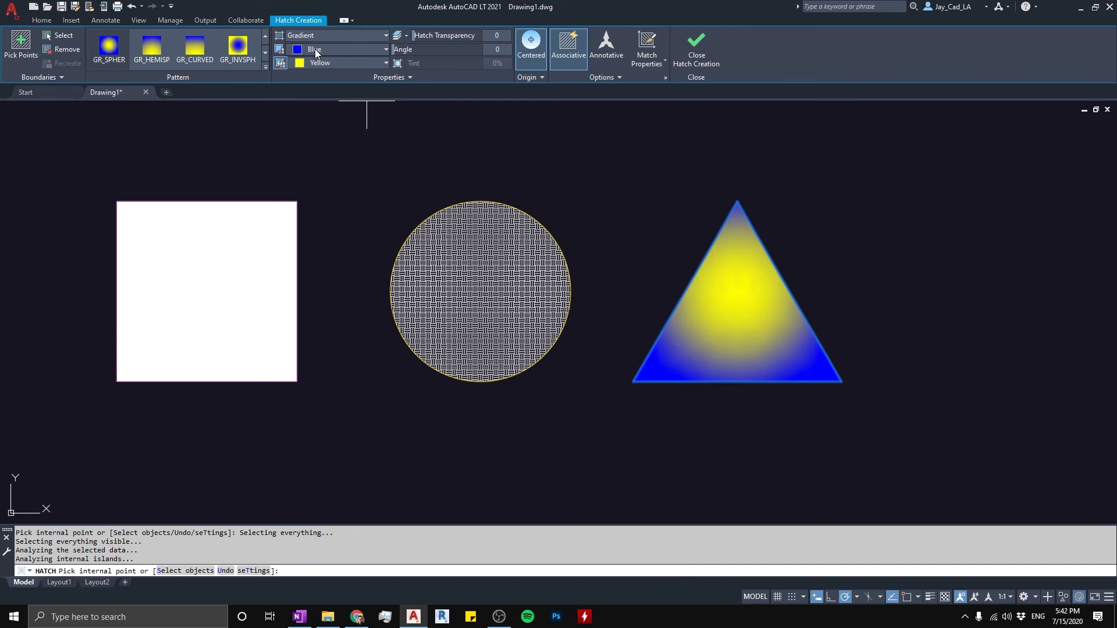
Step: Set the gradient colours to light grey 199,200,202 and golden 248,215,49, then finish
click(333, 49)
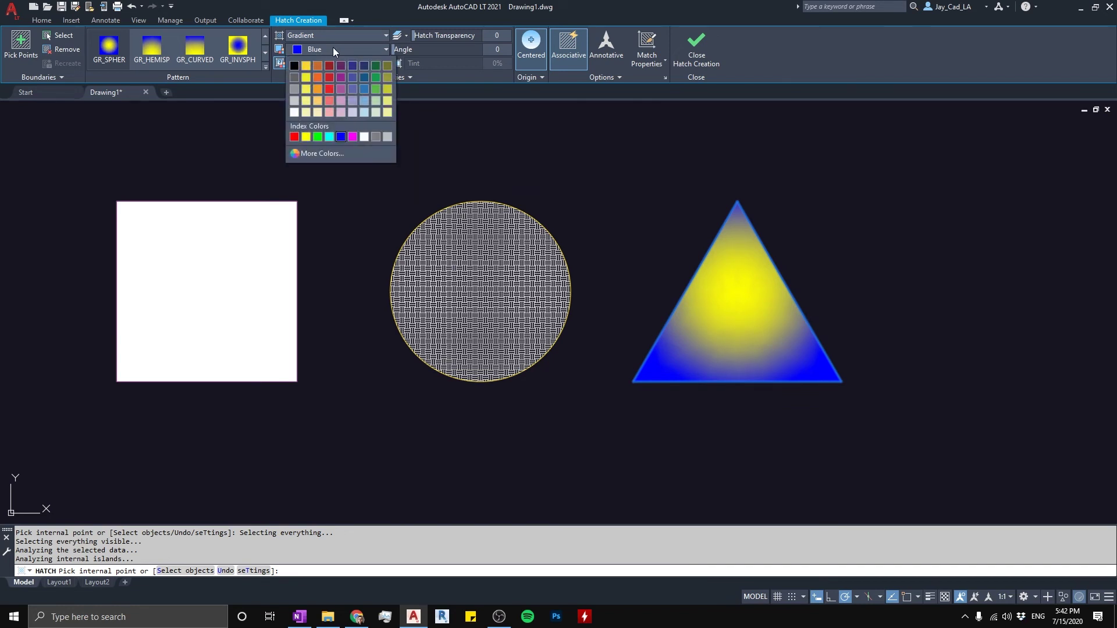
click(294, 100)
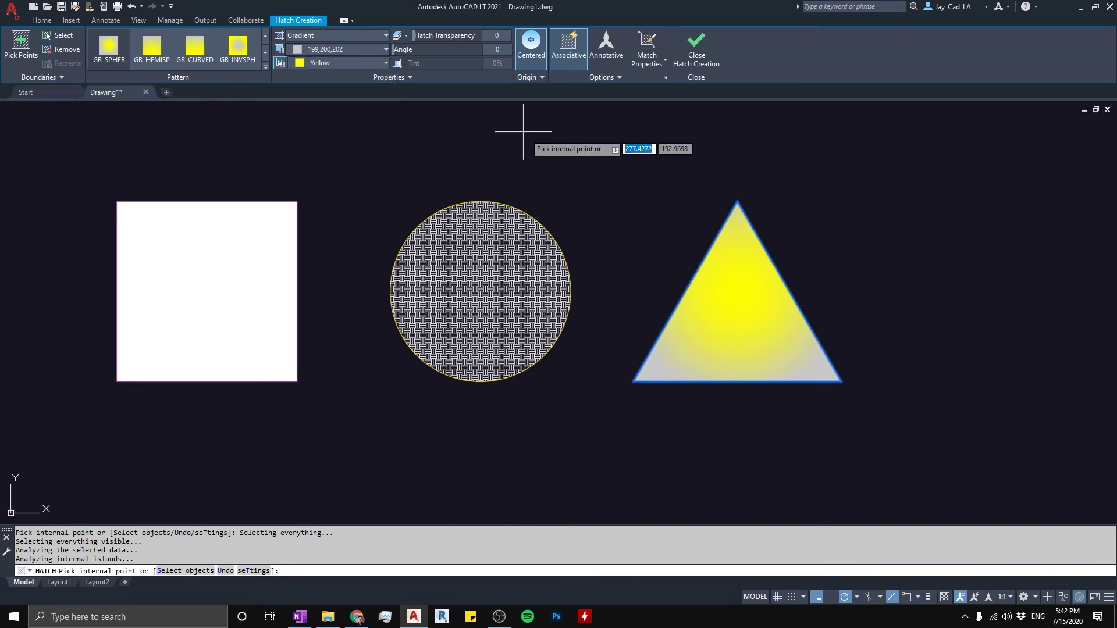
click(329, 62)
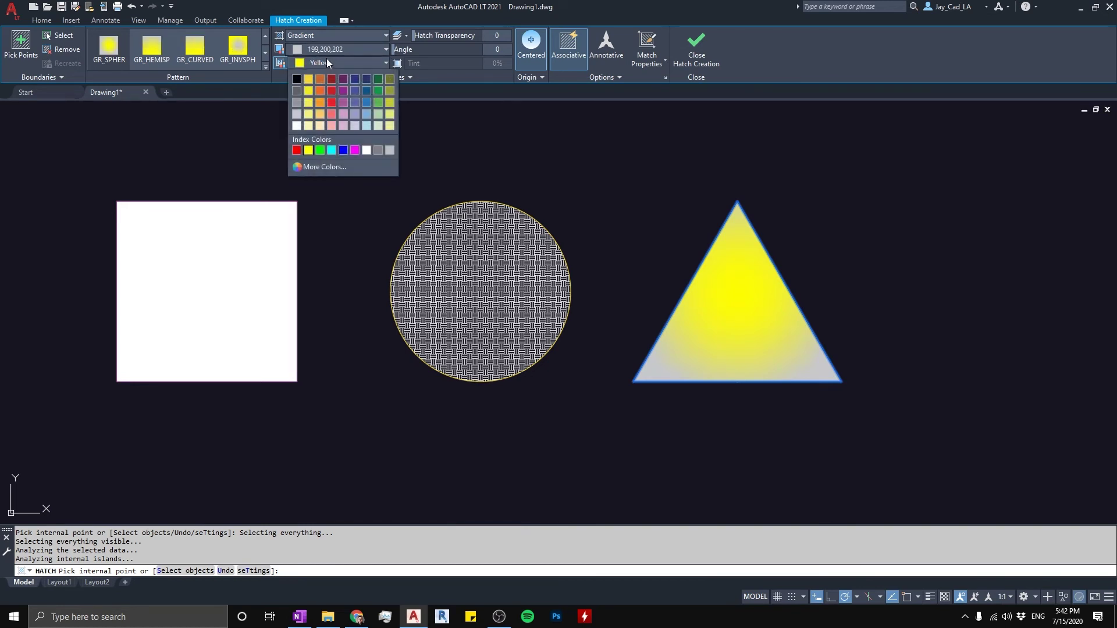
click(308, 78)
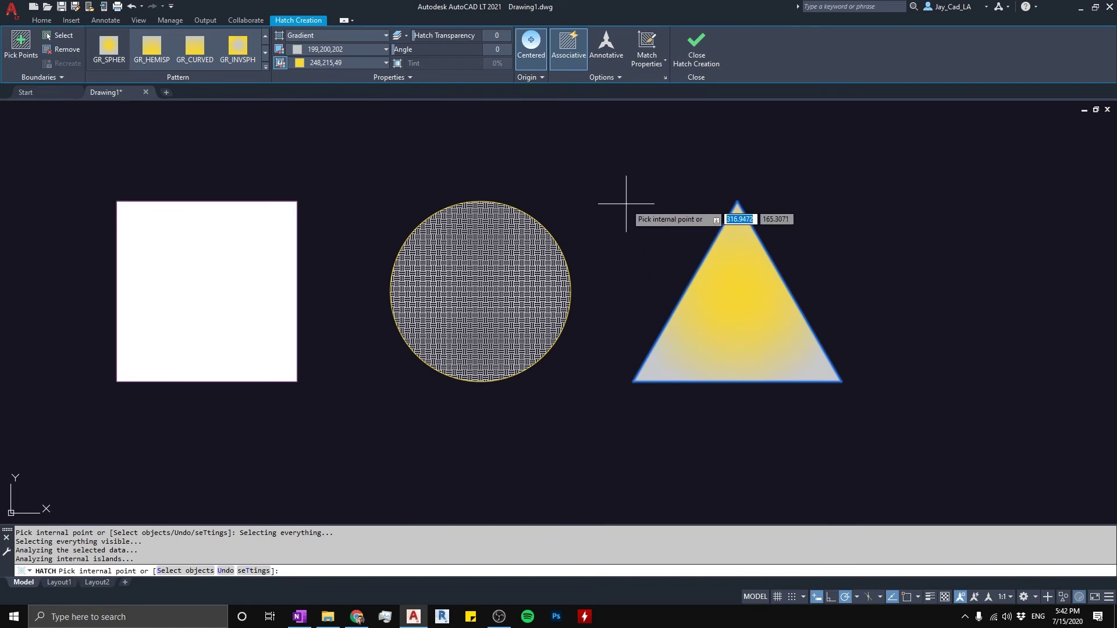
click(696, 56)
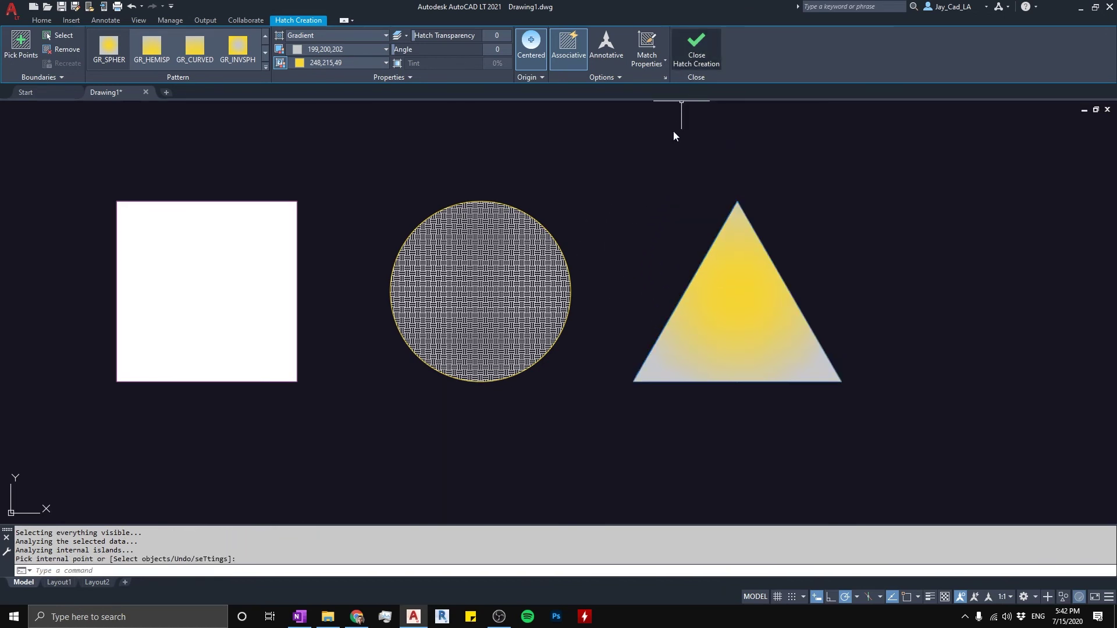